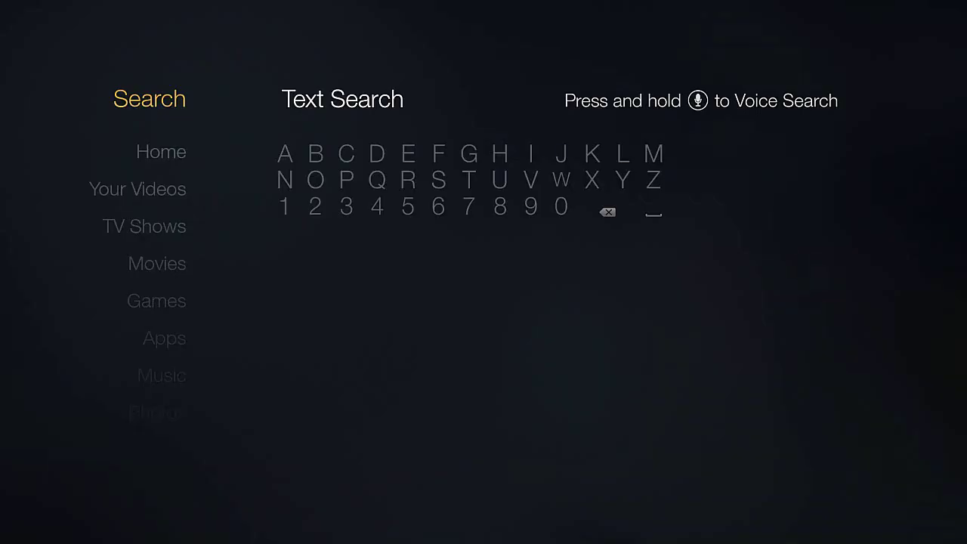
# Go to Settings > System > Developer Options to see ADB debugging and unknown-source apps ON
pyautogui.press('Down')
pyautogui.press('Down')
pyautogui.press('Down')
pyautogui.press('Down')
pyautogui.press('Down')
pyautogui.press('Down')
pyautogui.press('Down')
pyautogui.press('Down')
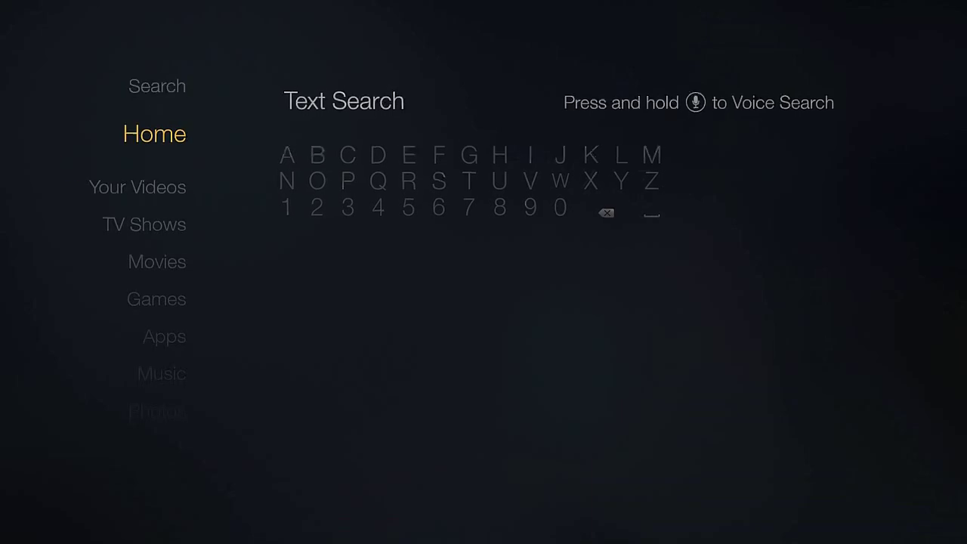
pyautogui.press('Down')
pyautogui.press('Down')
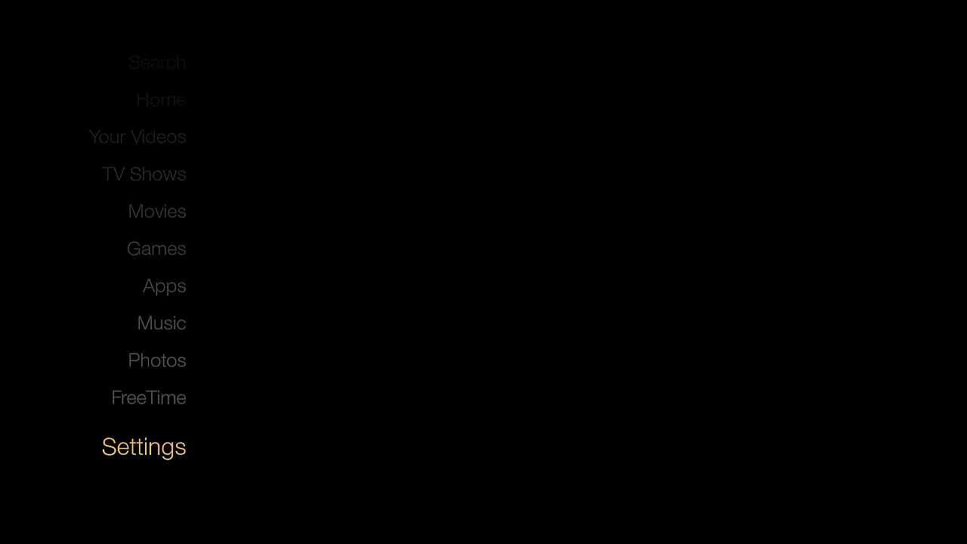
pyautogui.press('Right')
pyautogui.press('Right')
pyautogui.press('Right')
pyautogui.press('Right')
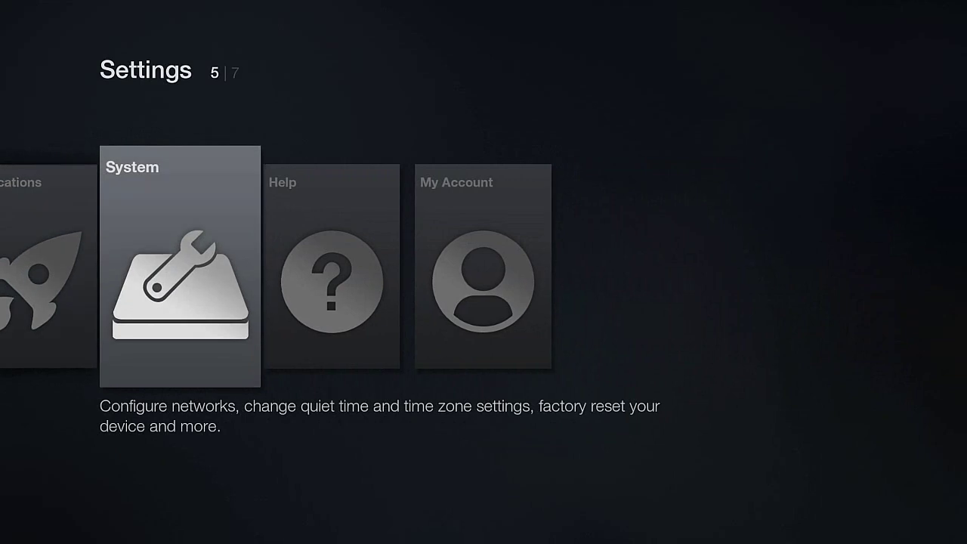
pyautogui.press('Return')
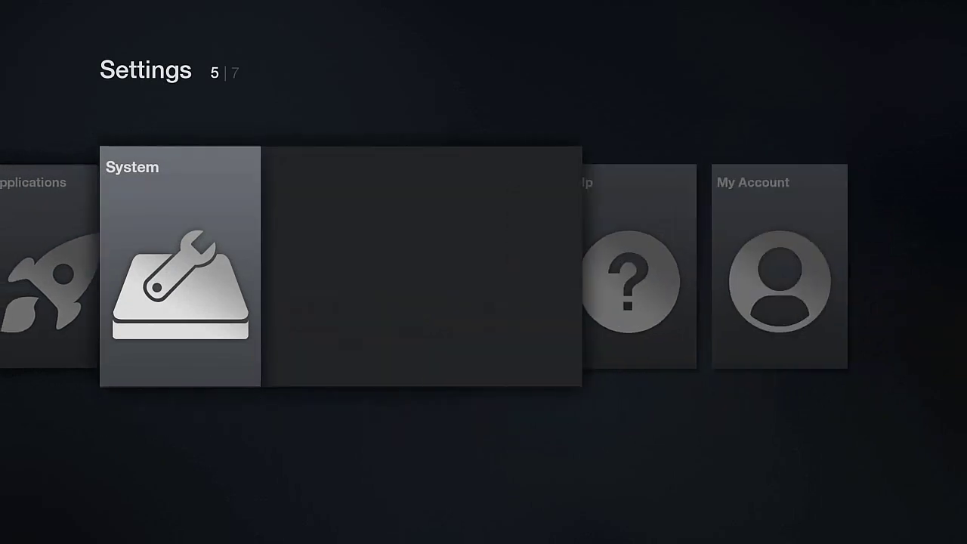
pyautogui.press('Down')
pyautogui.press('Down')
pyautogui.press('Down')
pyautogui.press('Down')
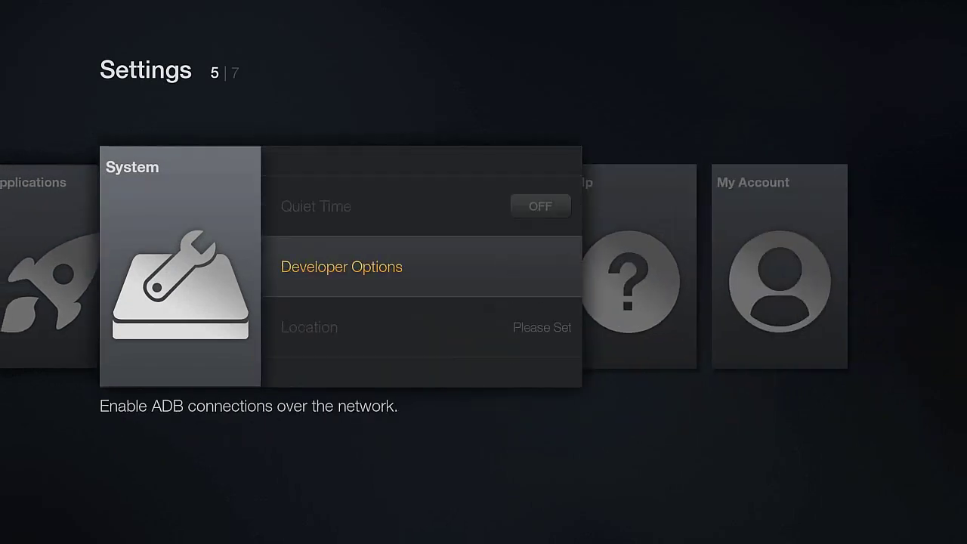
pyautogui.press('Return')
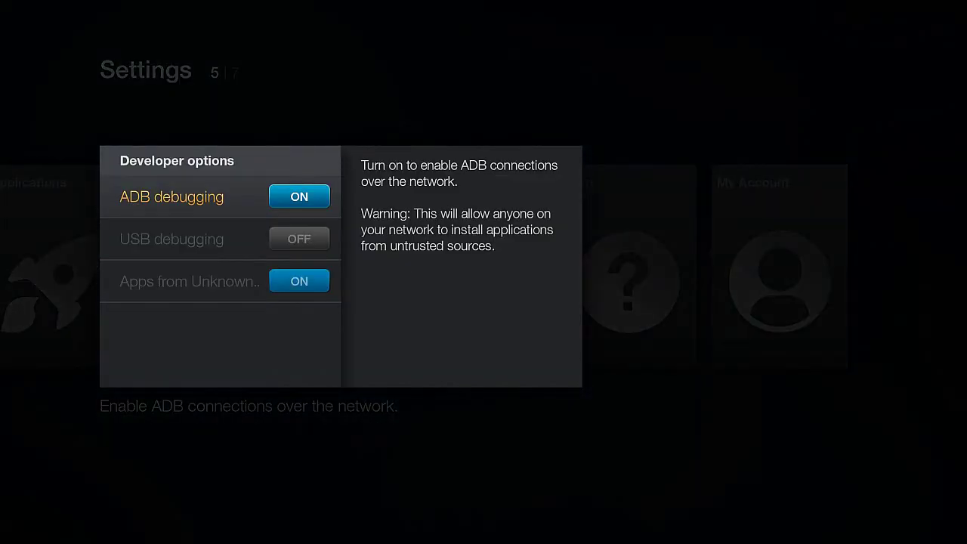
# Check that ADB debugging and Apps from Unknown Sources are both set ON
pyautogui.press('Down')
pyautogui.press('Up')
pyautogui.press('Down')
pyautogui.press('Down')
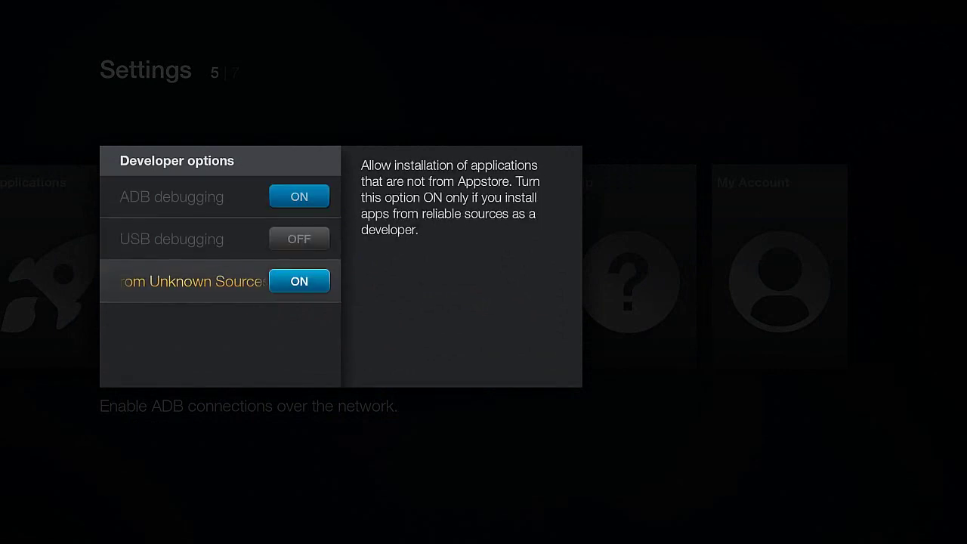
pyautogui.press('Up')
pyautogui.press('Up')
# Back out to the main menu and launch ES File Explorer from Apps > Your Apps Library
pyautogui.press('Escape')
pyautogui.press('Escape')
pyautogui.press('Left')
pyautogui.press('Left')
pyautogui.press('Left')
pyautogui.press('Escape')
pyautogui.press('Up')
pyautogui.press('Up')
pyautogui.press('Up')
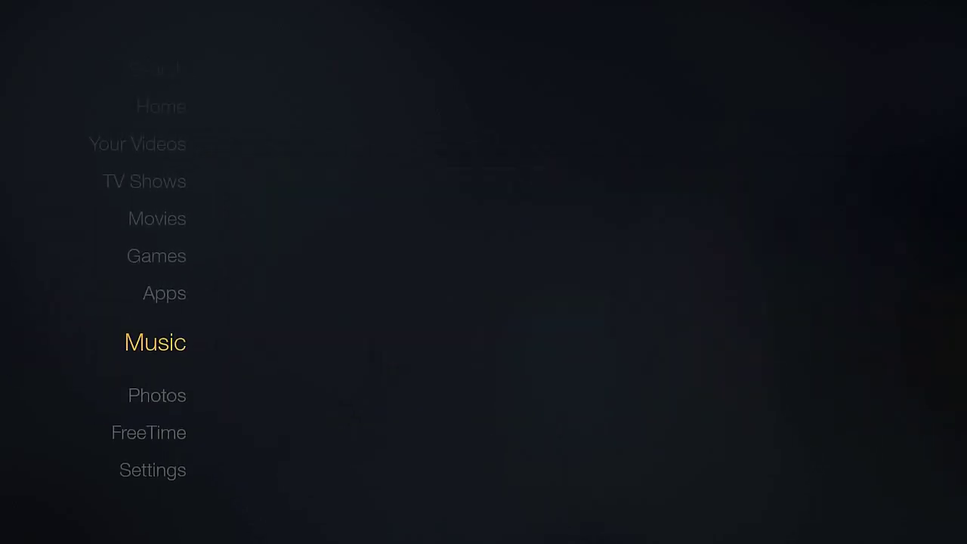
pyautogui.press('Up')
pyautogui.press('Right')
pyautogui.press('Return')
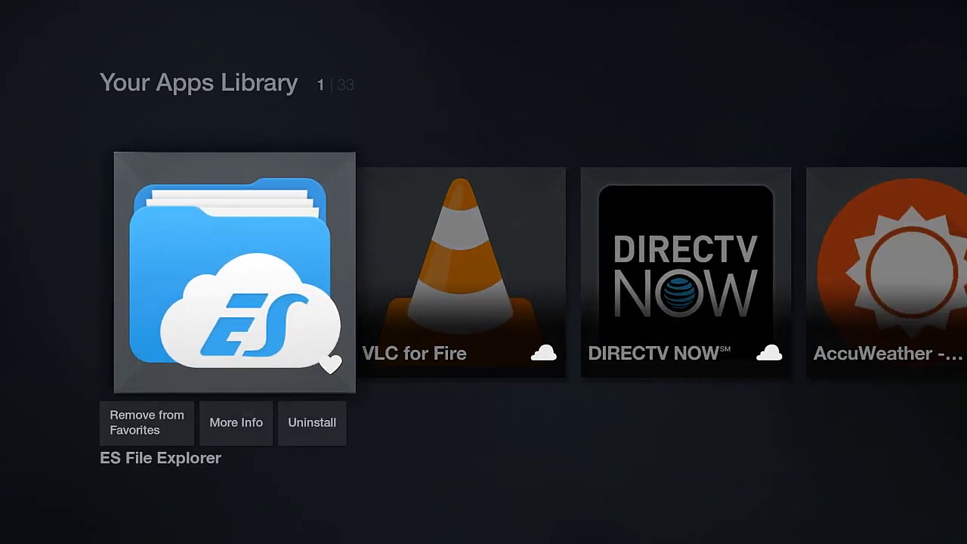
pyautogui.press('Return')
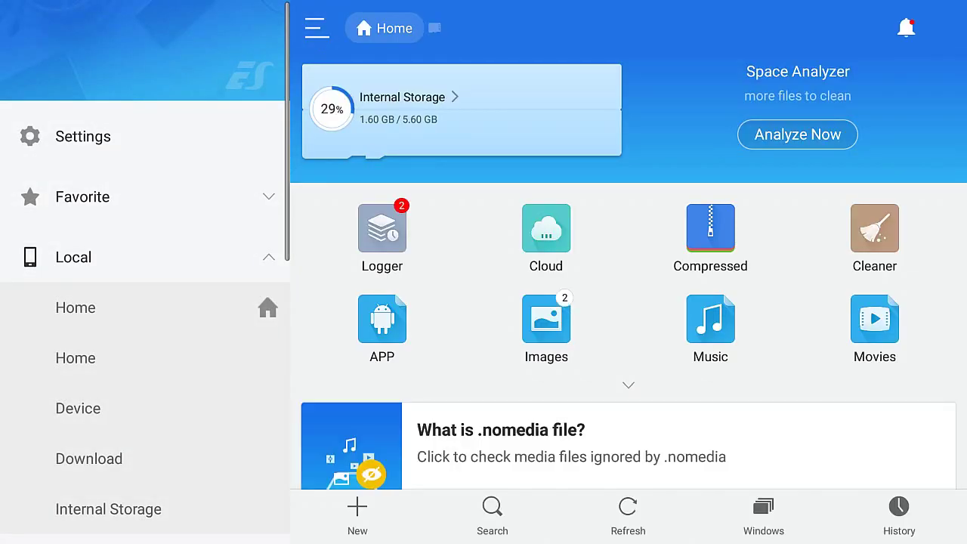
# Open the New dialog from the side drawer, with Type http(Web), and focus its empty Path field
pyautogui.press('Left')
pyautogui.press('Up')
pyautogui.press('Up')
pyautogui.press('Down')
pyautogui.press('Down')
pyautogui.press('Down')
pyautogui.press('Down')
pyautogui.press('Down')
pyautogui.press('Down')
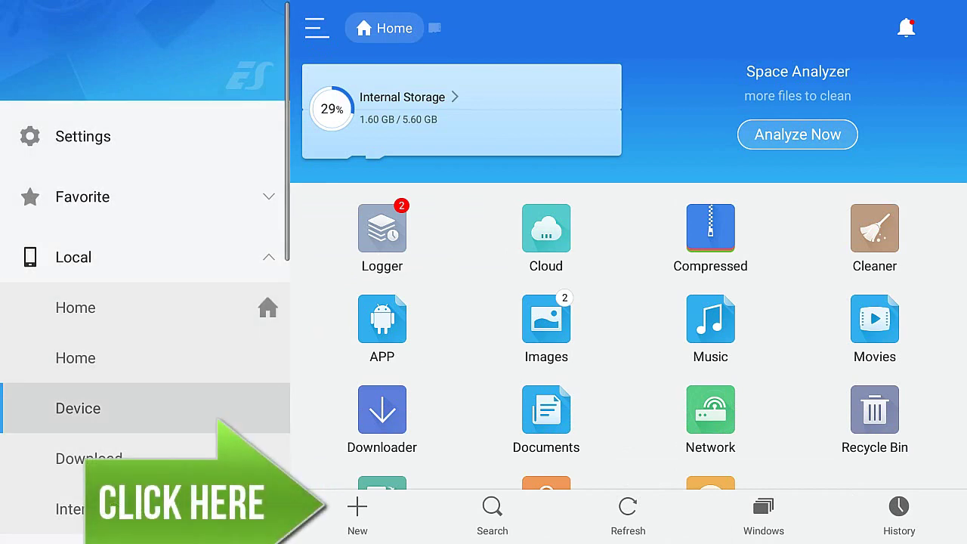
pyautogui.press('Down')
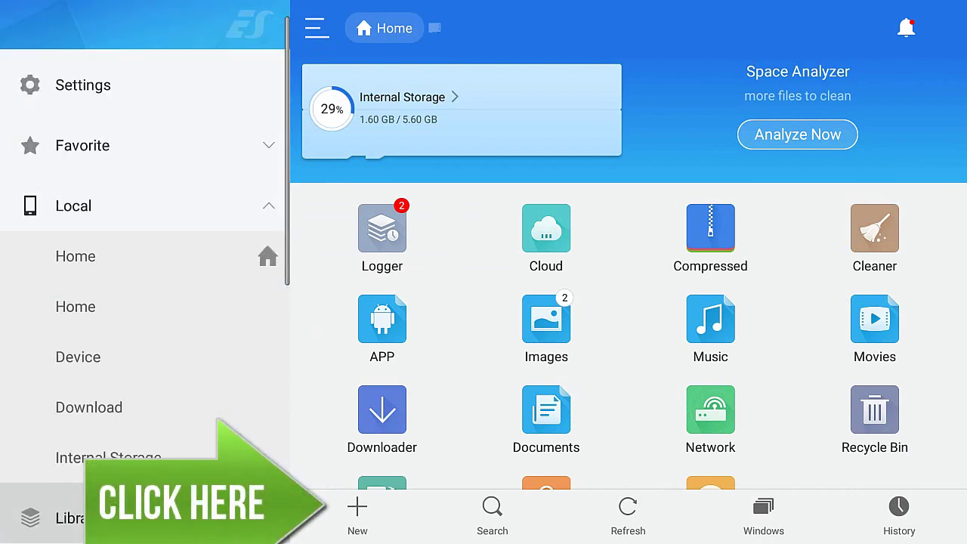
pyautogui.press('Down')
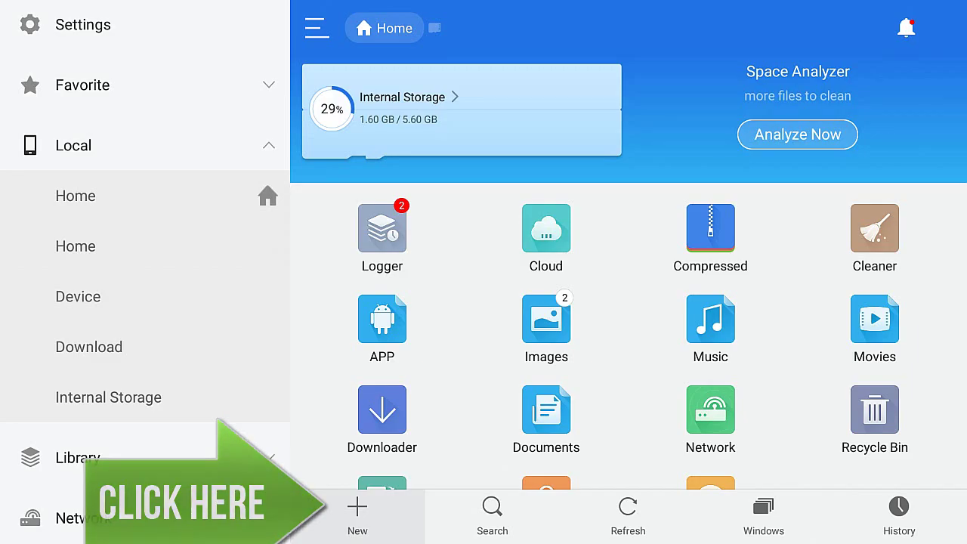
pyautogui.press('Return')
pyautogui.press('Down')
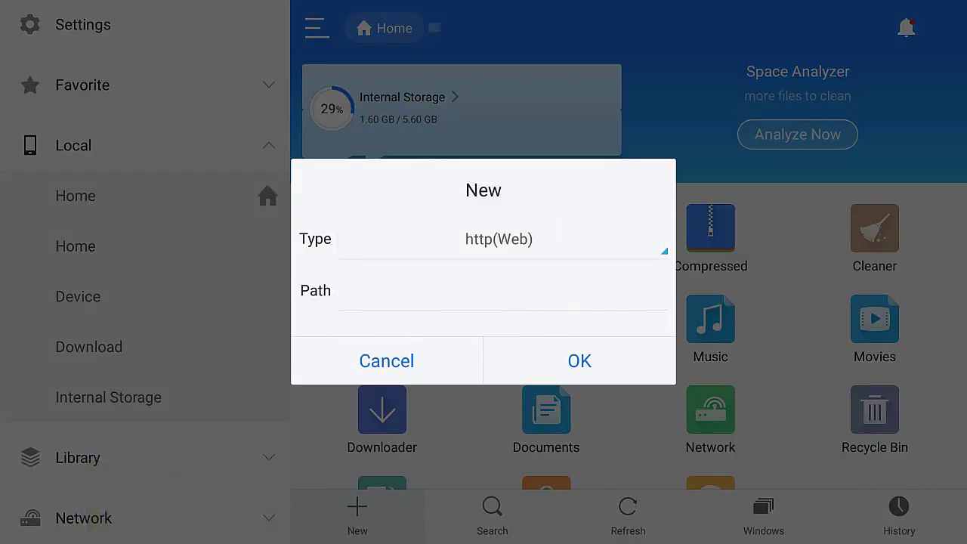
# Enter kodi.shopdroidlife.com as the path and open its 'Index of /' listing of zip files
pyautogui.press('Return')
pyautogui.press('Down')
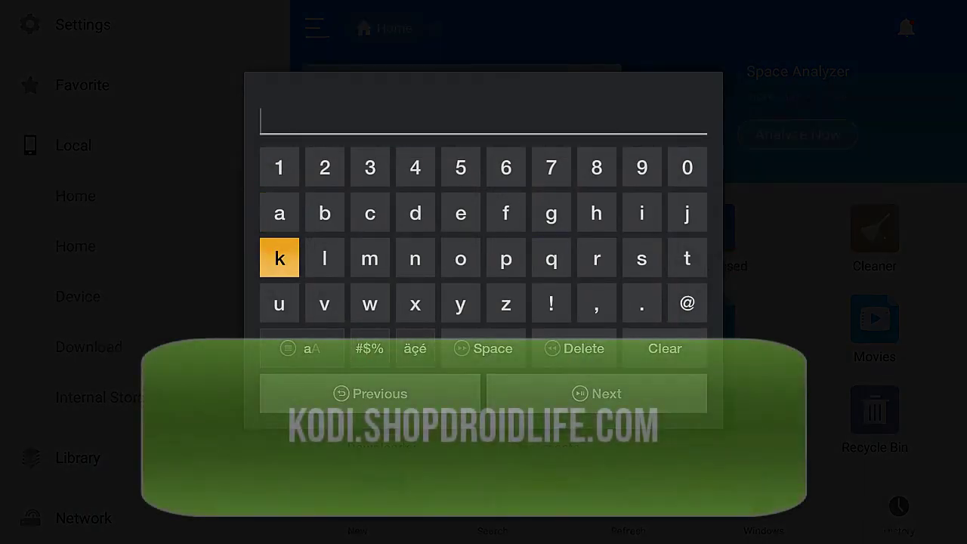
pyautogui.press('Return')
pyautogui.press('Right')
pyautogui.press('Right')
pyautogui.press('Right')
pyautogui.press('Right')
pyautogui.press('Return')
pyautogui.press('Up')
pyautogui.press('Left')
pyautogui.press('Return')
pyautogui.press('Right')
pyautogui.press('Right')
pyautogui.press('Right')
pyautogui.press('Right')
pyautogui.press('Right')
pyautogui.press('Return')
pyautogui.press('Down')
pyautogui.press('Down')
pyautogui.press('Return')
pyautogui.press('Up')
pyautogui.press('Return')
pyautogui.press('Left')
pyautogui.press('Up')
pyautogui.press('Return')
pyautogui.press('Down')
pyautogui.press('Left')
pyautogui.press('Left')
pyautogui.press('Left')
pyautogui.press('Return')
pyautogui.press('Right')
pyautogui.press('Return')
pyautogui.press('Left')
pyautogui.press('Left')
pyautogui.press('Up')
pyautogui.press('Return')
pyautogui.press('Down')
pyautogui.press('Right')
pyautogui.press('Right')
pyautogui.press('Right')
pyautogui.press('Right')
pyautogui.press('Return')
pyautogui.press('Left')
pyautogui.press('Left')
pyautogui.press('Left')
pyautogui.press('Return')
pyautogui.press('Up')
pyautogui.press('Left')
pyautogui.press('Left')
pyautogui.press('Left')
pyautogui.press('Right')
pyautogui.press('Right')
pyautogui.press('Right')
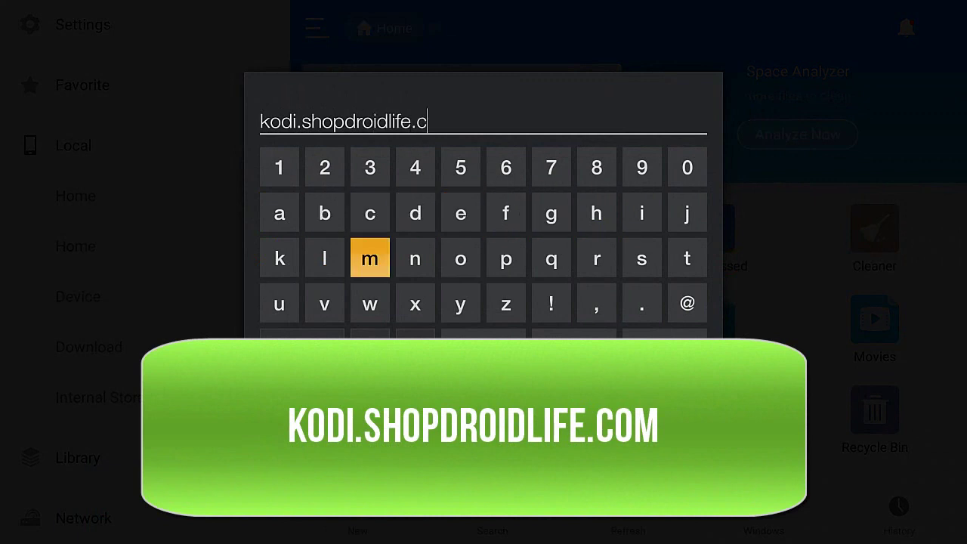
pyautogui.press('Right')
pyautogui.press('Right')
pyautogui.press('Return')
pyautogui.press('Left')
pyautogui.press('Left')
pyautogui.press('Return')
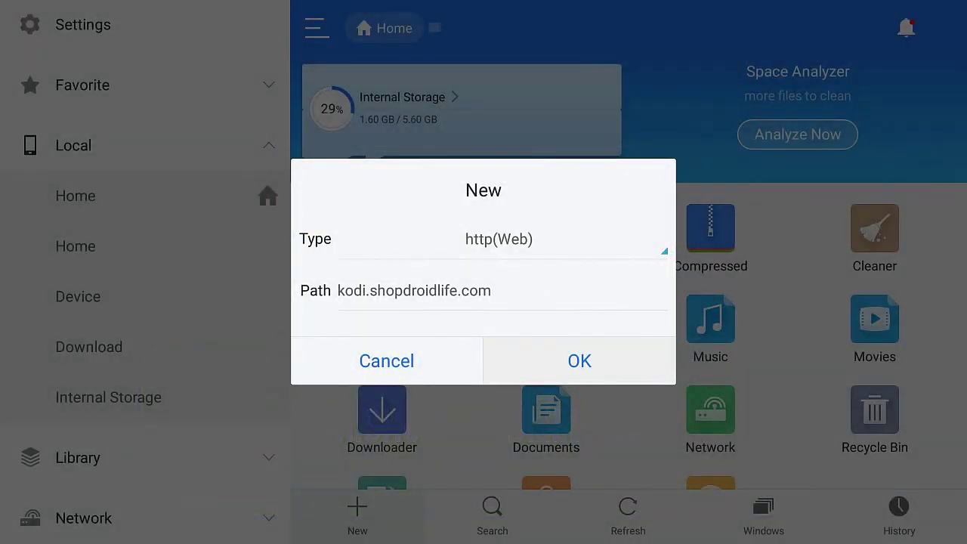
pyautogui.press('Return')
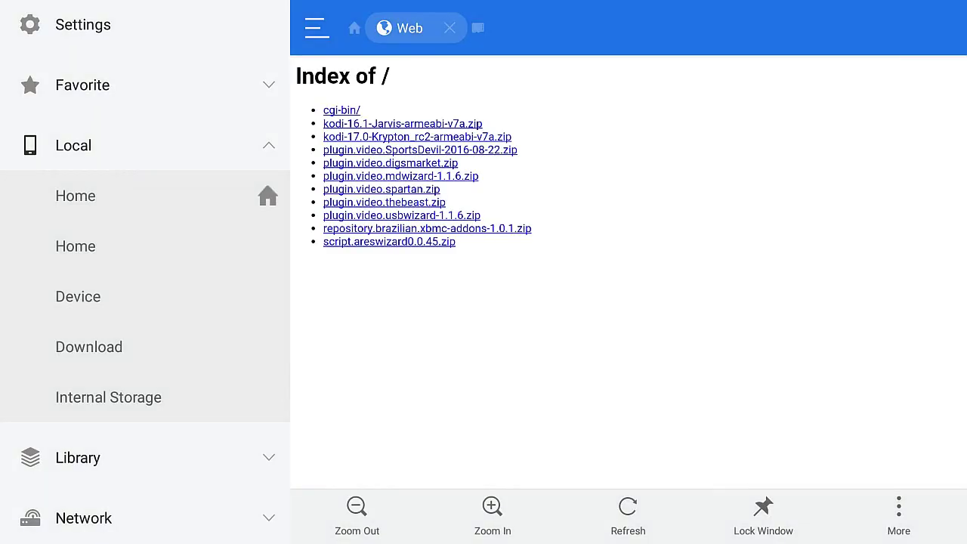
# Browse the zip listing, starting and then cancelling an accidental Kodi 16.1 Jarvis download
pyautogui.press('Down')
pyautogui.press('Down')
pyautogui.press('Down')
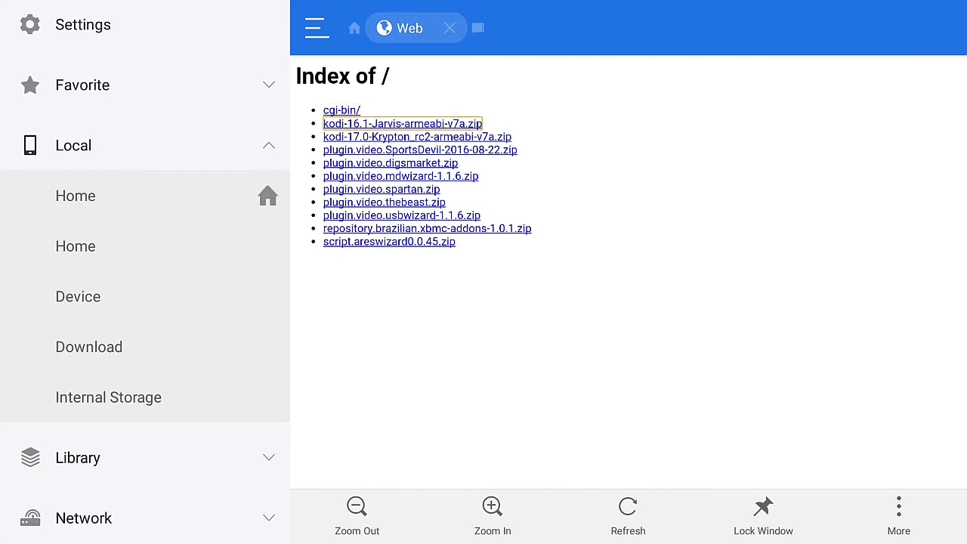
pyautogui.press('Down')
pyautogui.press('Down')
pyautogui.press('Down')
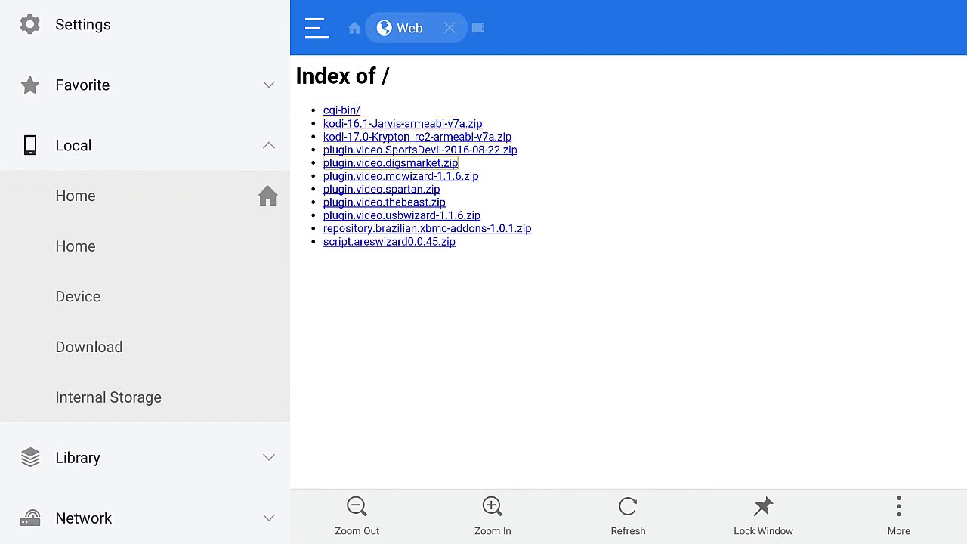
pyautogui.press('Up')
pyautogui.press('Up')
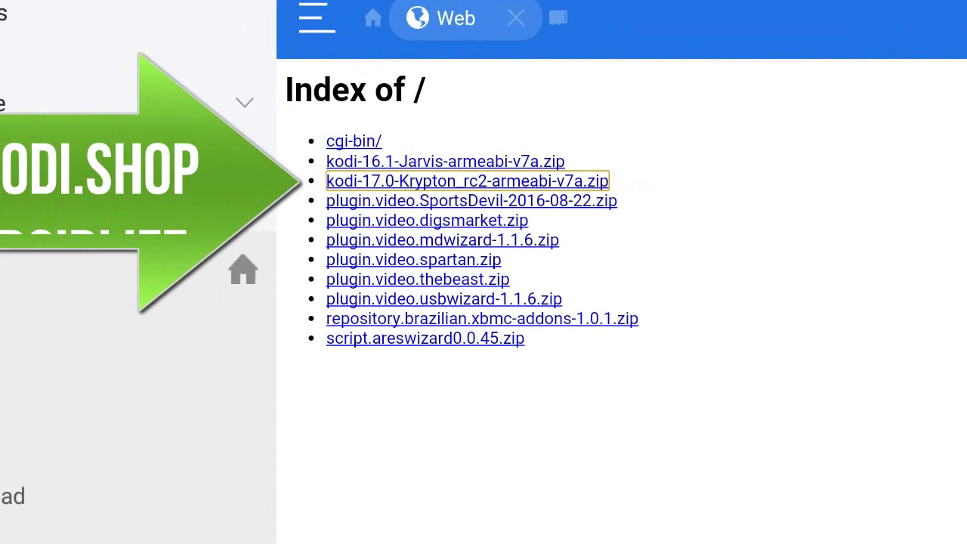
pyautogui.press('Up')
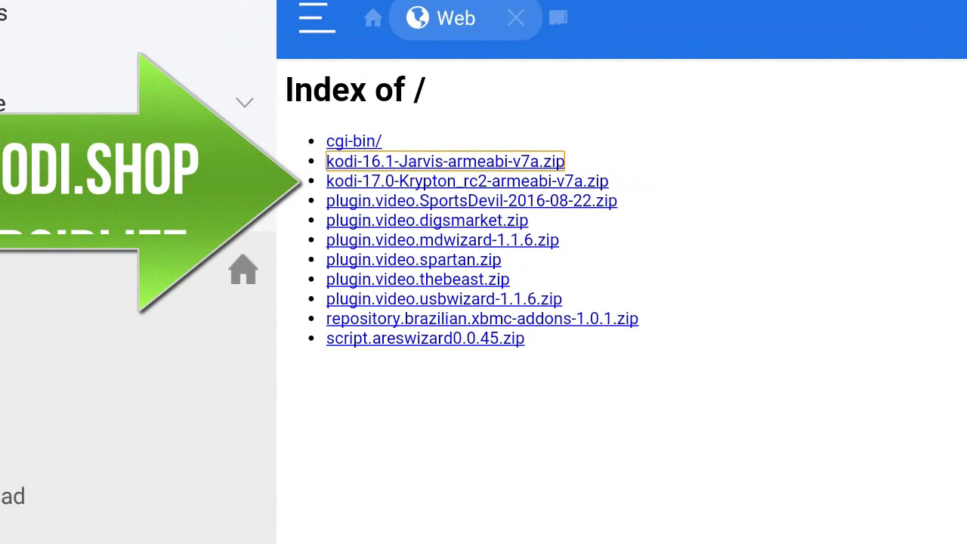
pyautogui.press('Return')
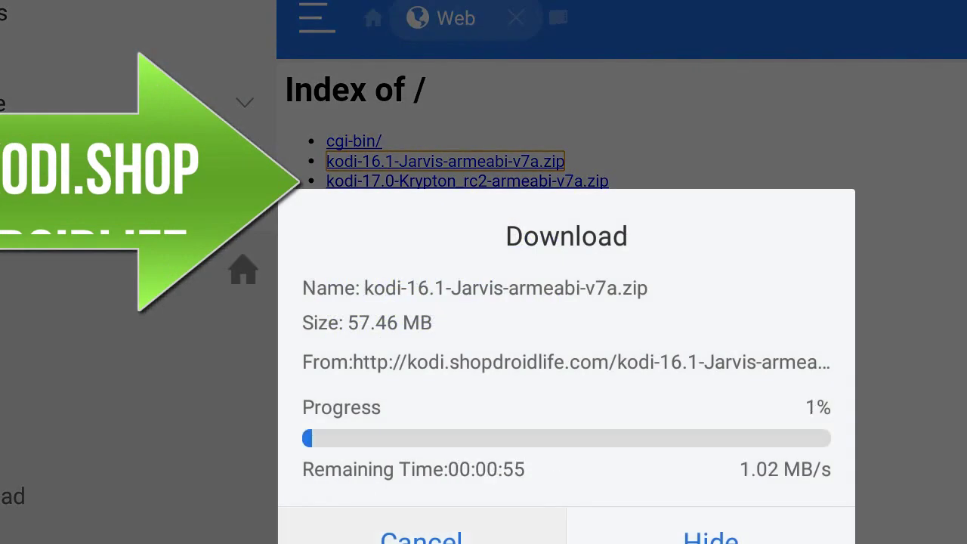
pyautogui.press('Return')
# Download kodi-17.0-Krypton_rc2-armeabi-v7a.zip (79.51 MB) to the Download folder
pyautogui.press('Down')
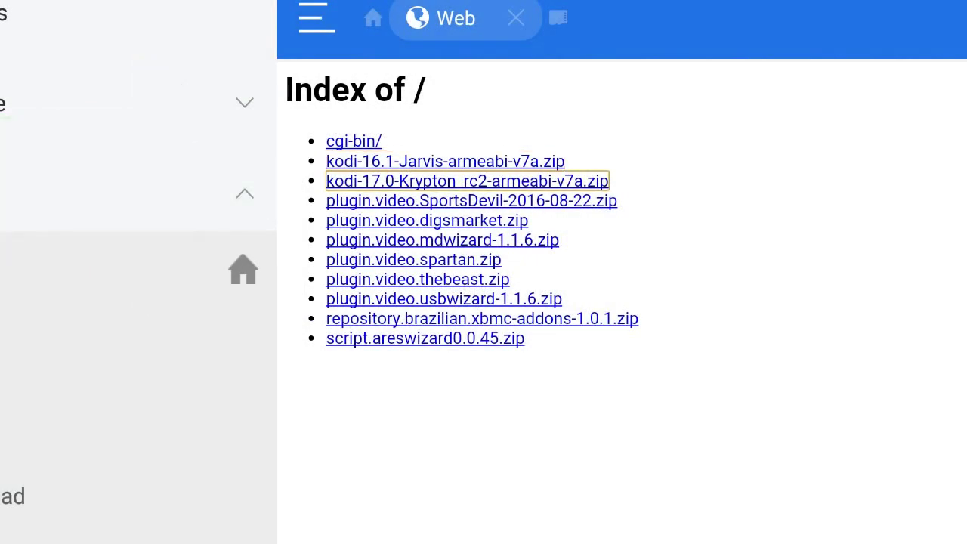
pyautogui.press('Return')
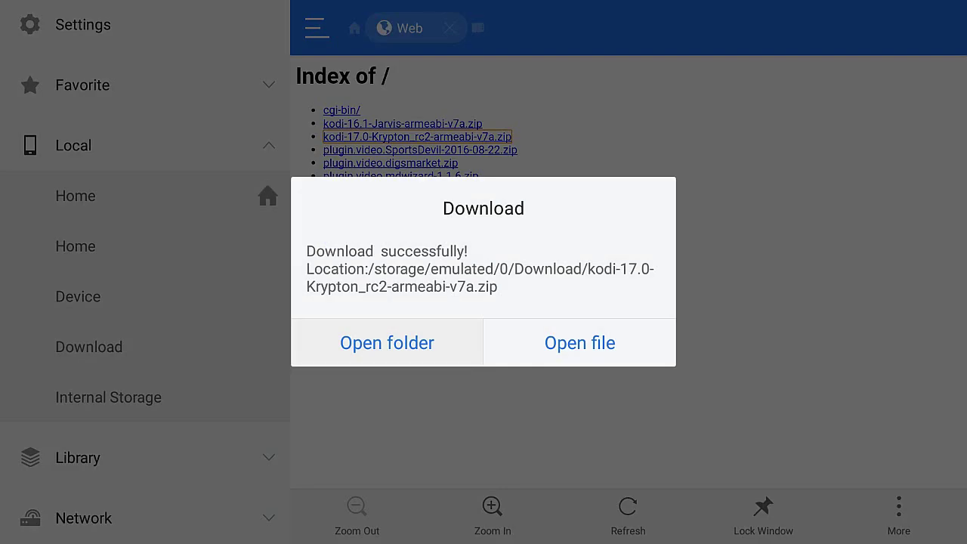
pyautogui.press('Right')
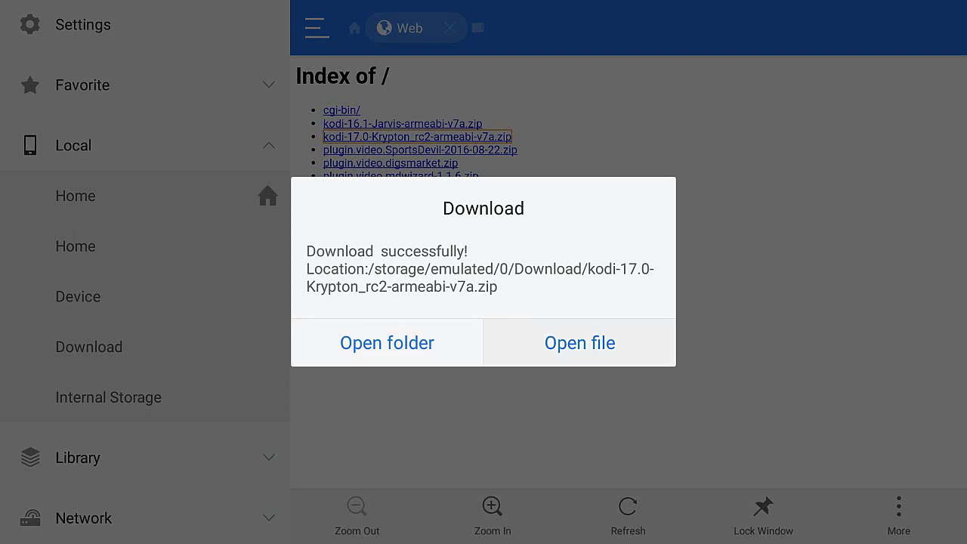
# Open the downloaded Krypton zip and launch kodi-17.0-Krypton_rc2-armeabi-v7a.apk from its Compression tab
pyautogui.press('Return')
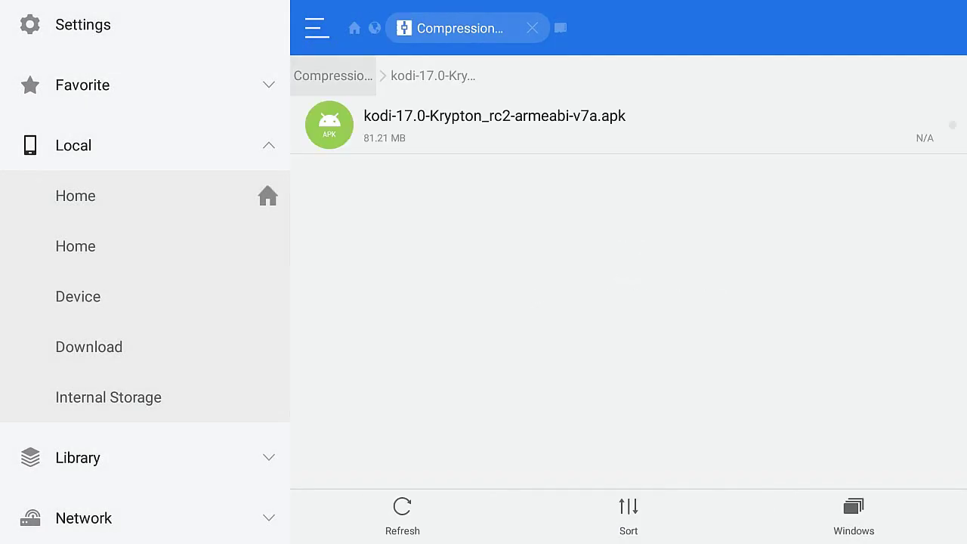
pyautogui.press('Down')
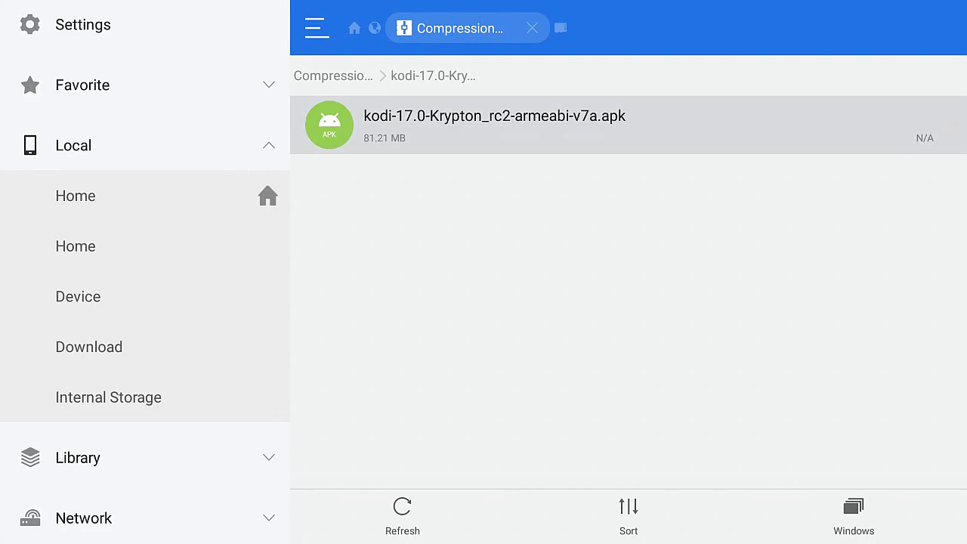
pyautogui.press('Return')
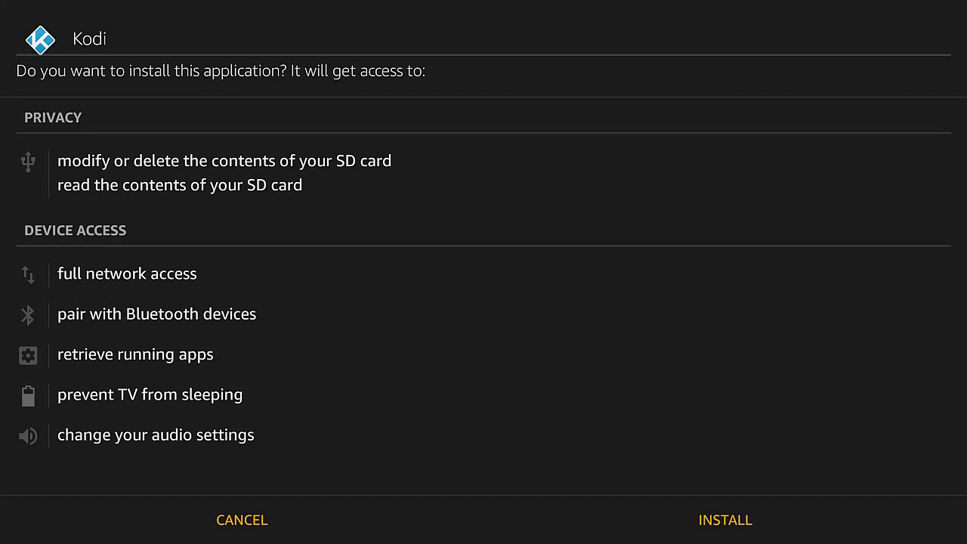
# Install Kodi through the package installer, then open Kodi v17.0 Krypton once installed
pyautogui.press('Down')
pyautogui.press('Right')
pyautogui.press('Return')
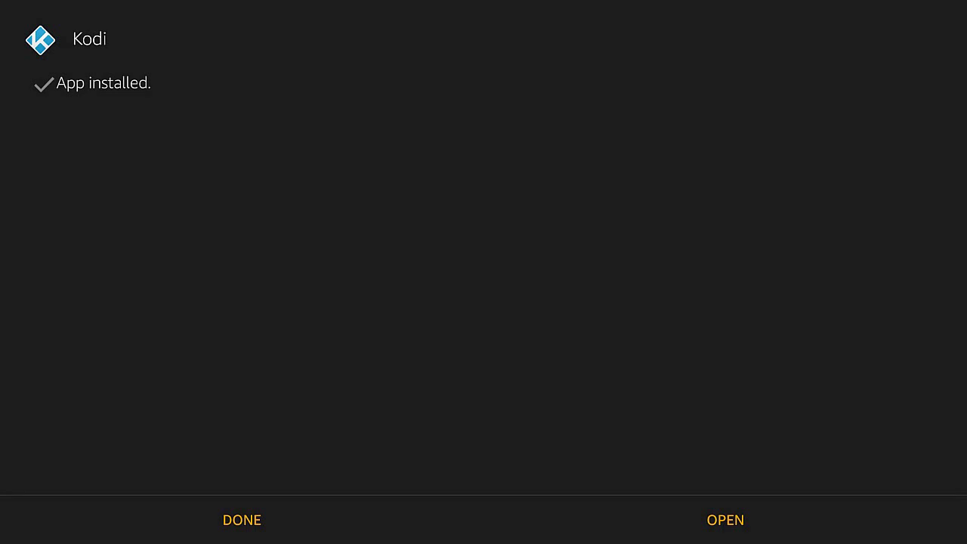
pyautogui.press('Right')
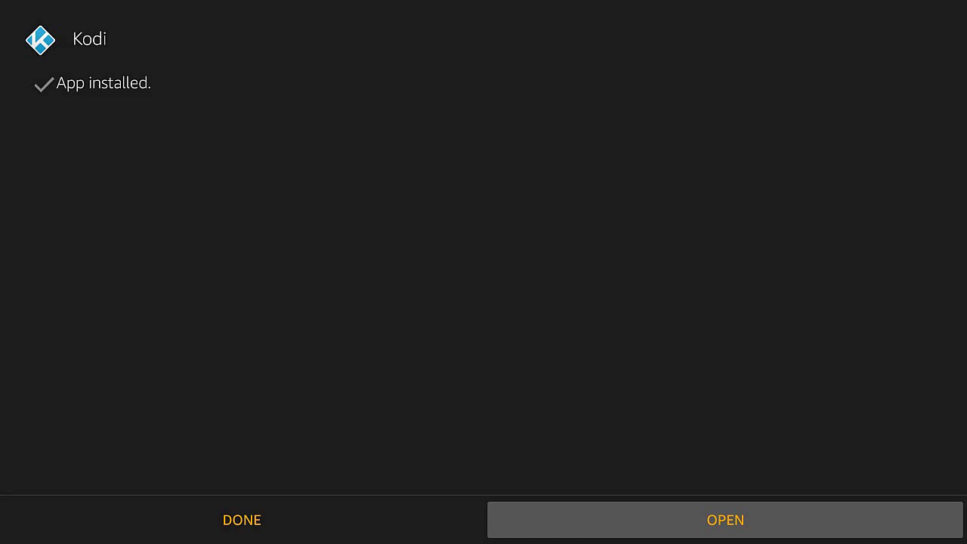
pyautogui.press('Return')
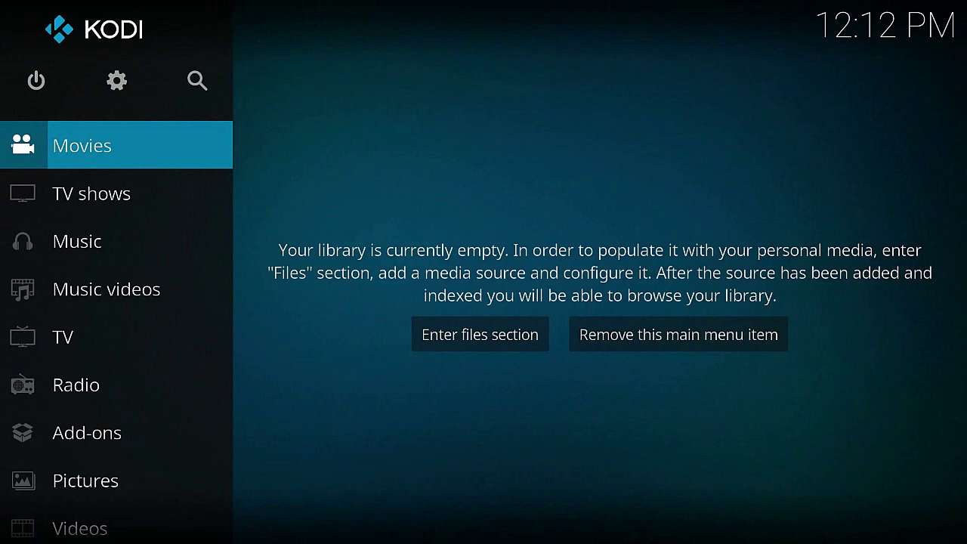
# Scroll through Kodi's main menu sections (Add-ons, Pictures, Videos, TV shows) back to Movies
pyautogui.press('Down')
pyautogui.press('Down')
pyautogui.press('Down')
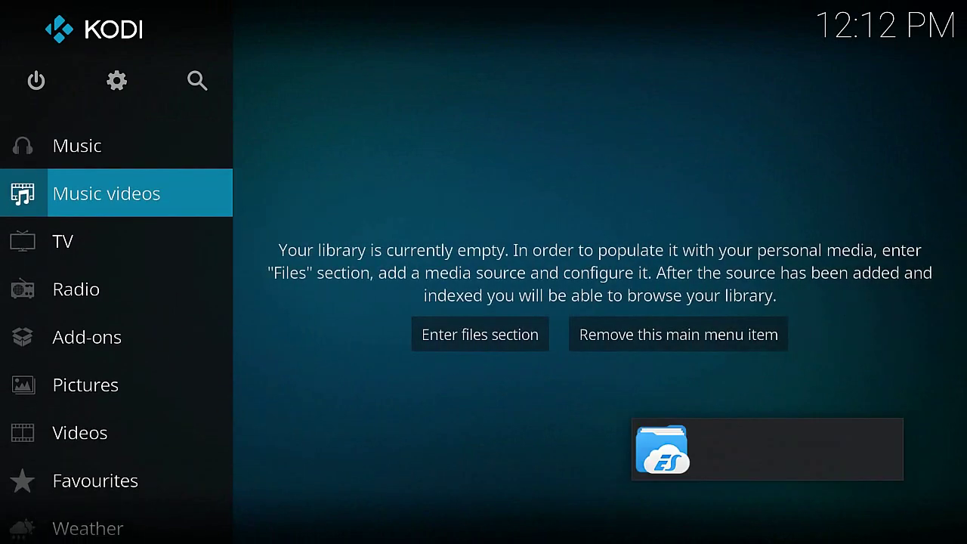
pyautogui.press('Down')
pyautogui.press('Down')
pyautogui.press('Down')
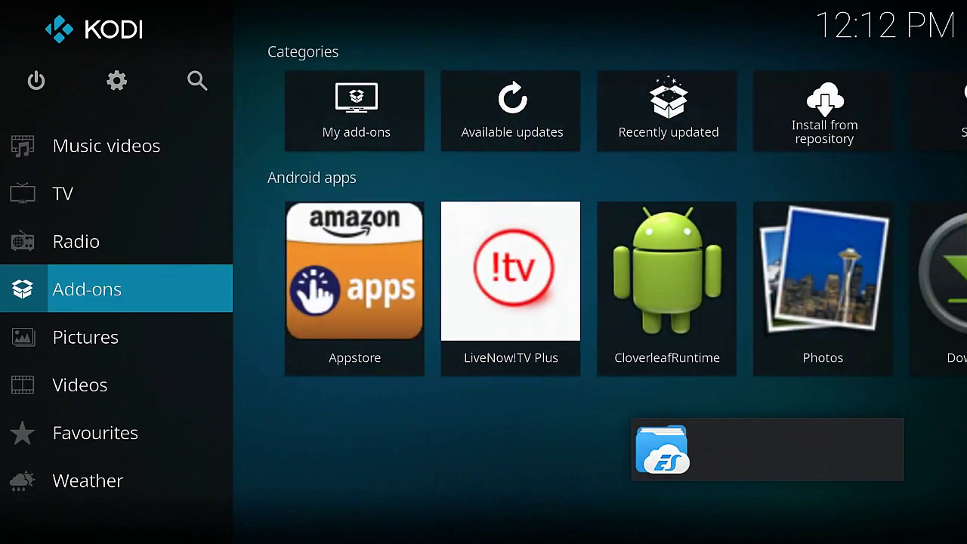
pyautogui.press('Down')
pyautogui.press('Down')
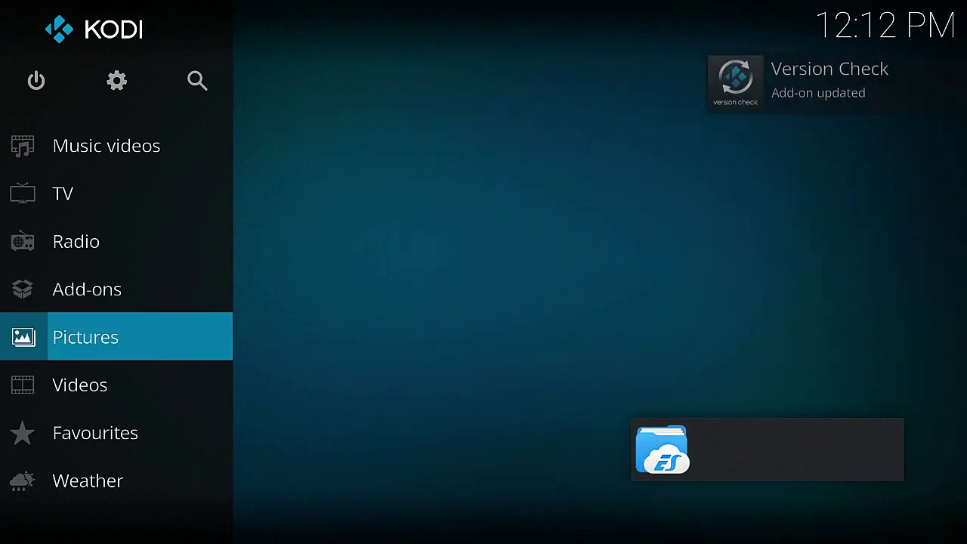
pyautogui.press('Down')
pyautogui.press('Down')
pyautogui.press('Down')
pyautogui.press('Down')
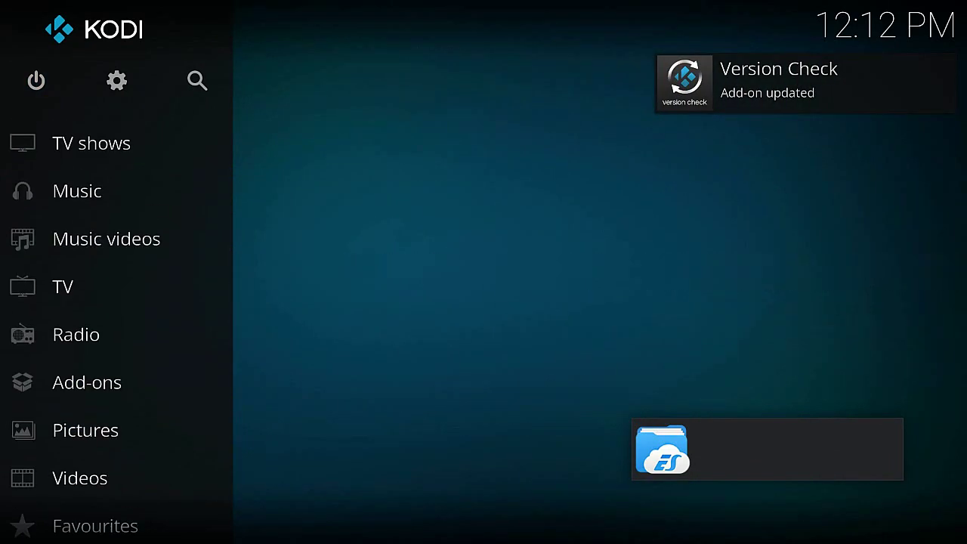
pyautogui.press('Up')
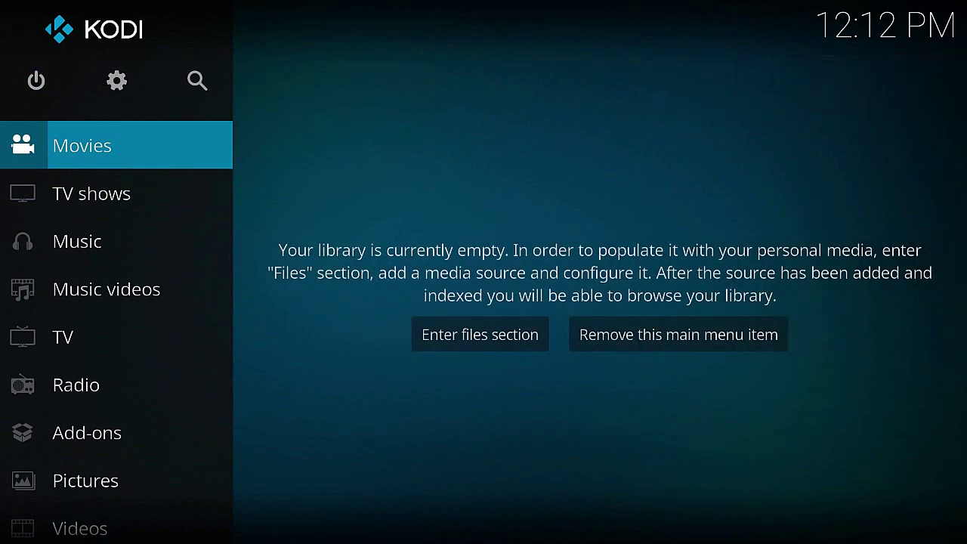
# Open Kodi's System settings grid via the gear shortcut, then return to the home screen
pyautogui.press('Up')
pyautogui.press('Right')
pyautogui.press('Return')
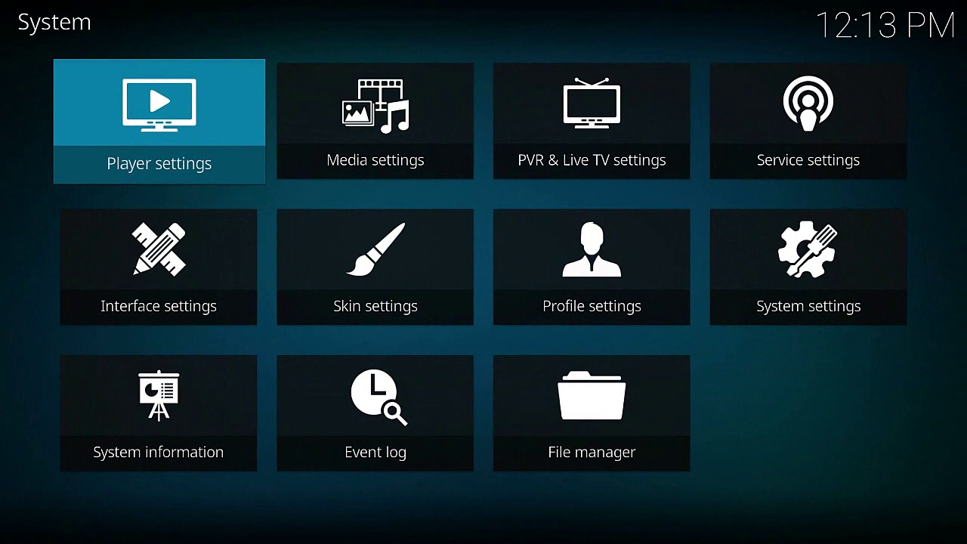
pyautogui.press('Down')
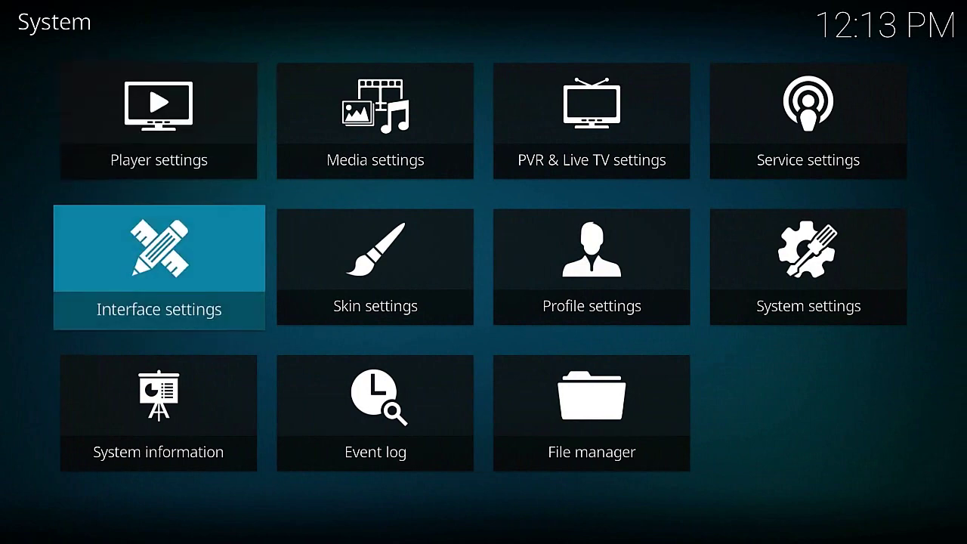
pyautogui.press('Escape')
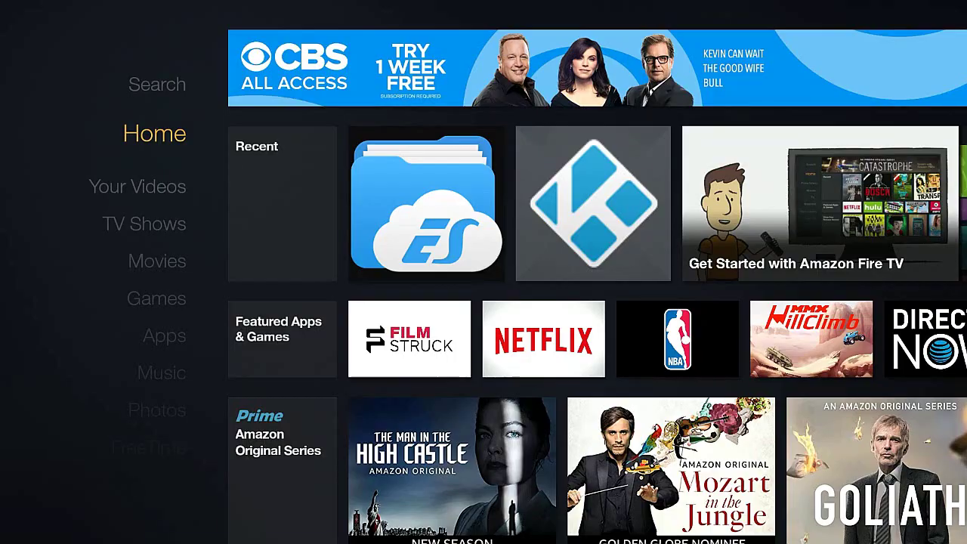
# Confirm Kodi 17.0-RC2 appears under Settings > Applications > Manage Installed Applications
pyautogui.press('Down')
pyautogui.press('Down')
pyautogui.press('Down')
pyautogui.press('Down')
pyautogui.press('Down')
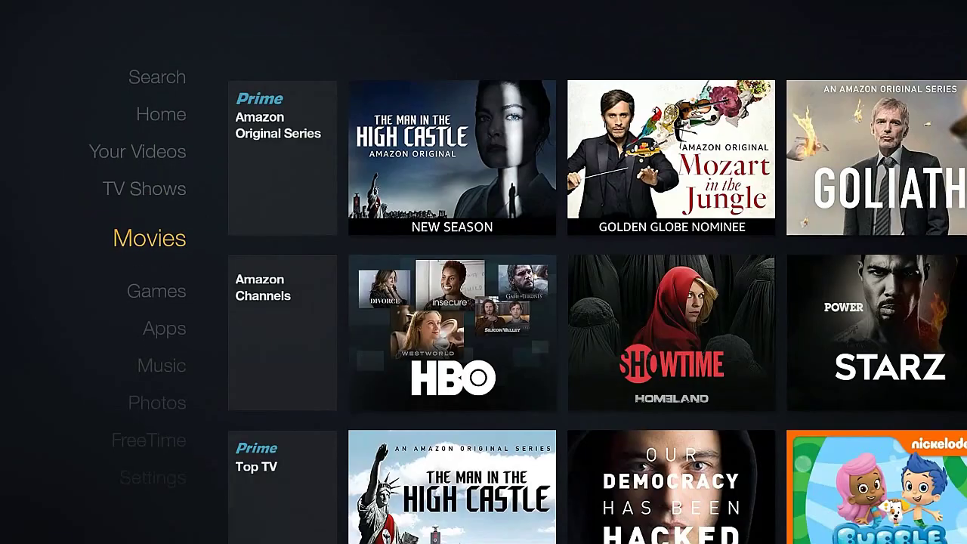
pyautogui.press('Down')
pyautogui.press('Down')
pyautogui.press('Down')
pyautogui.press('Down')
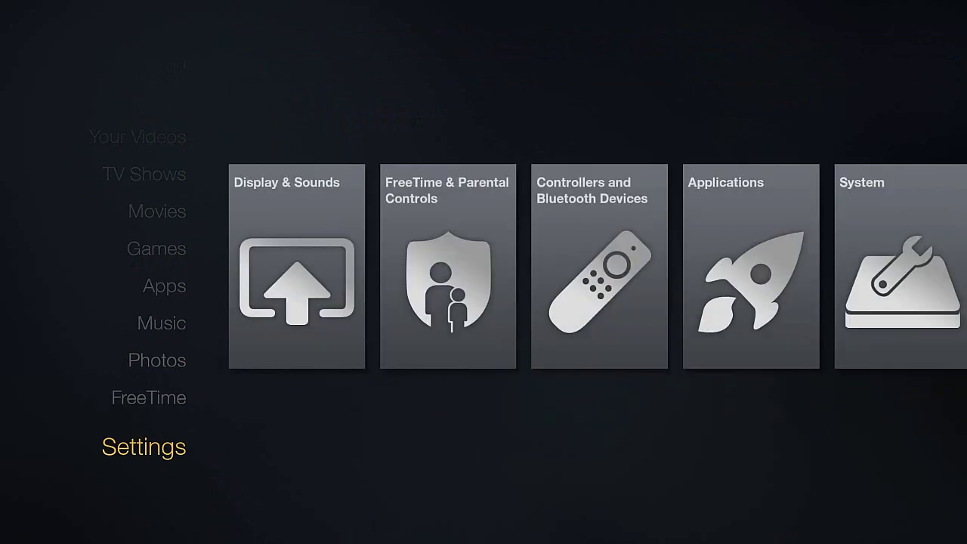
pyautogui.press('Right')
pyautogui.press('Right')
pyautogui.press('Right')
pyautogui.press('Return')
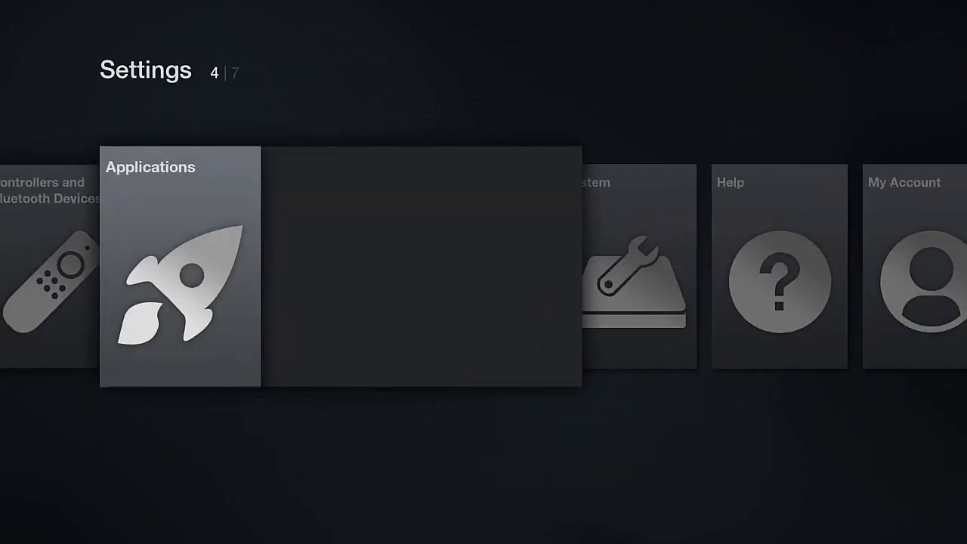
pyautogui.press('Down')
pyautogui.press('Down')
pyautogui.press('Down')
pyautogui.press('Down')
pyautogui.press('Down')
pyautogui.press('Return')
pyautogui.press('Down')
pyautogui.press('Down')
pyautogui.press('Down')
pyautogui.press('Down')
pyautogui.press('Down')
pyautogui.press('Down')
pyautogui.press('Down')
pyautogui.press('Down')
pyautogui.press('Down')
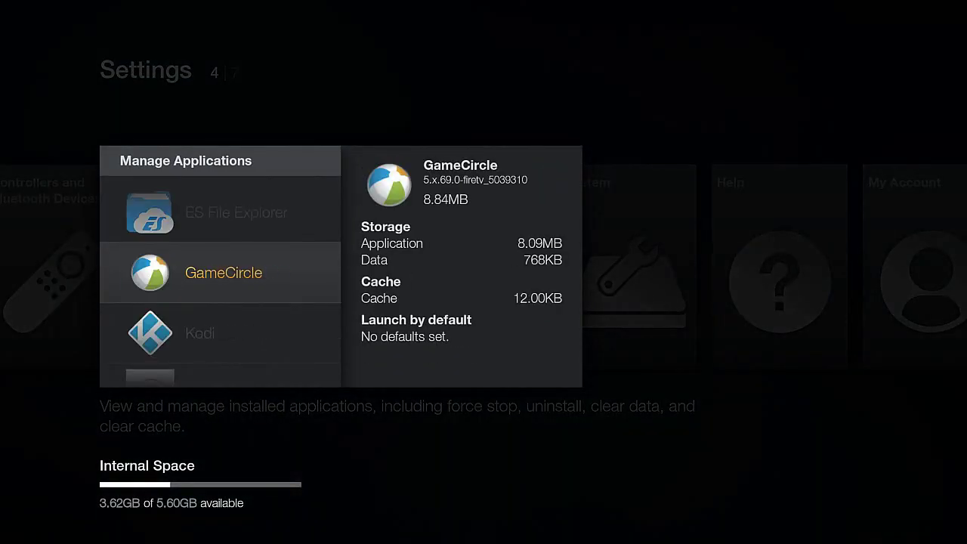
pyautogui.press('Down')
pyautogui.press('Return')
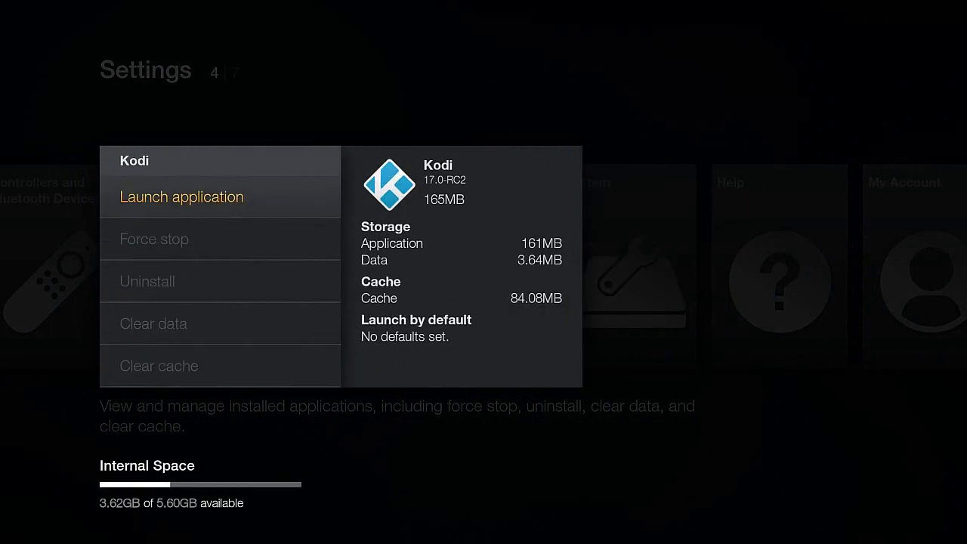
pyautogui.press('Escape')
pyautogui.press('Escape')
pyautogui.press('Escape')
pyautogui.press('Escape')
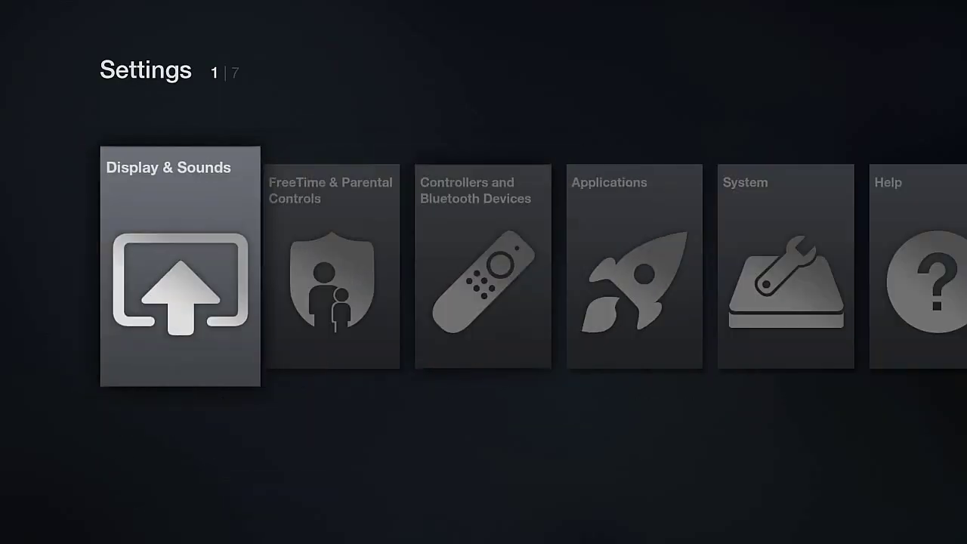
# Open Apps > Your Apps Library and highlight Kodi, app 2 of 34
pyautogui.press('Up')
pyautogui.press('Up')
pyautogui.press('Up')
pyautogui.press('Up')
pyautogui.press('Up')
pyautogui.press('Up')
pyautogui.press('Up')
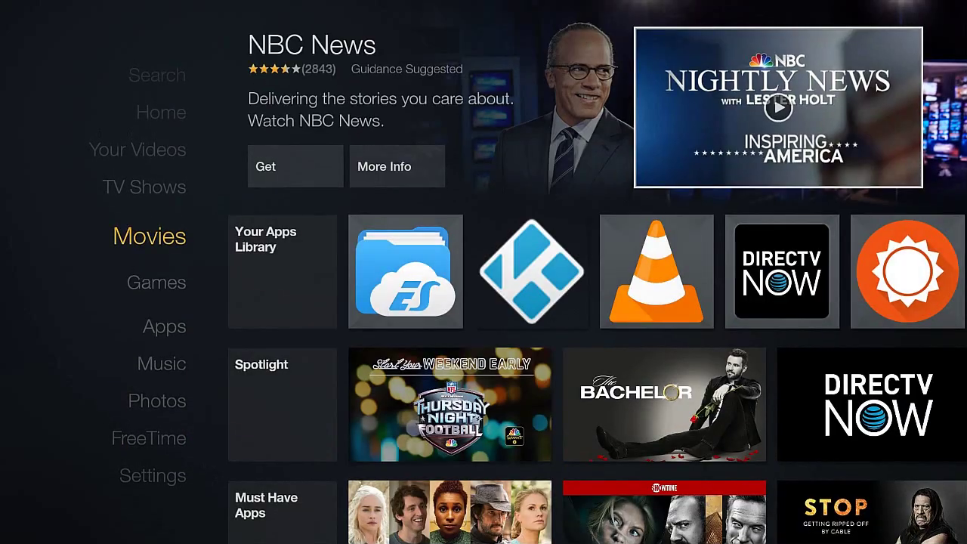
pyautogui.press('Down')
pyautogui.press('Down')
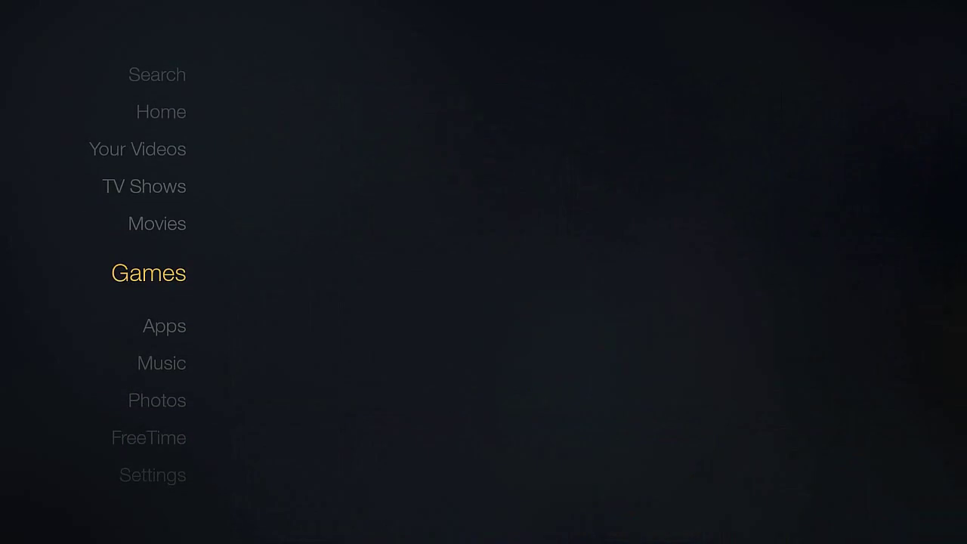
pyautogui.press('Down')
pyautogui.press('Right')
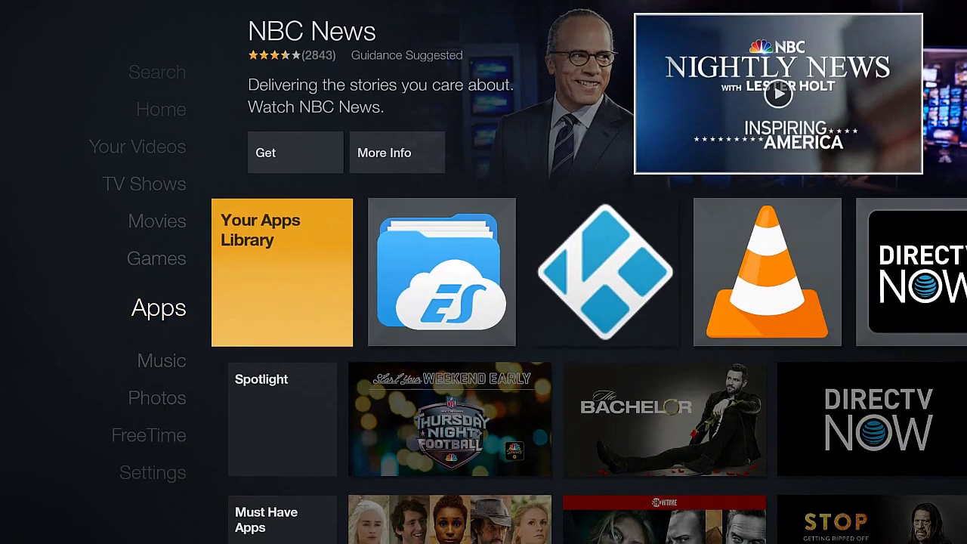
pyautogui.press('Return')
pyautogui.press('Right')
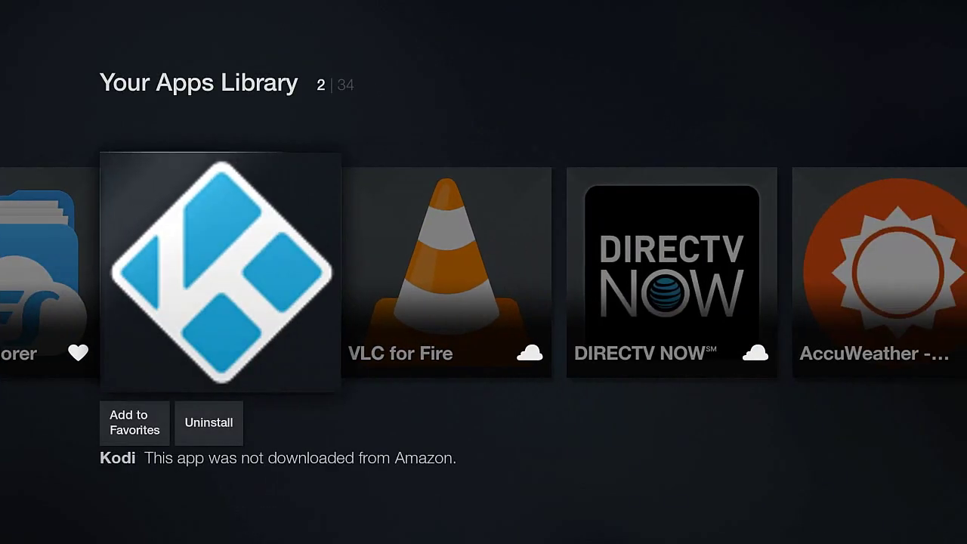